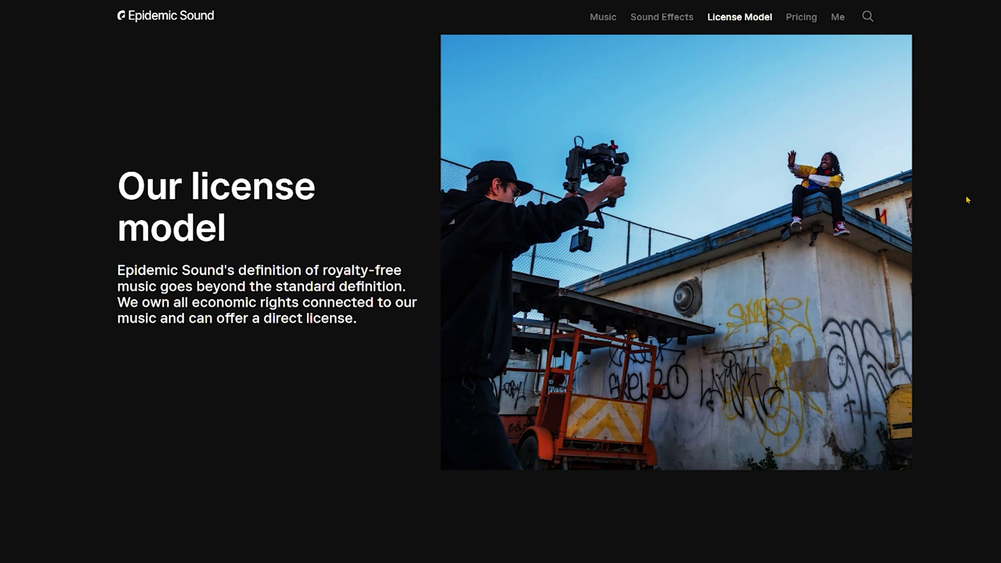
Scroll through Epidemic Sound's License Model and Sound Effects pages, then go to the featured Music recommendations
scroll(967, 200, "down", 8)
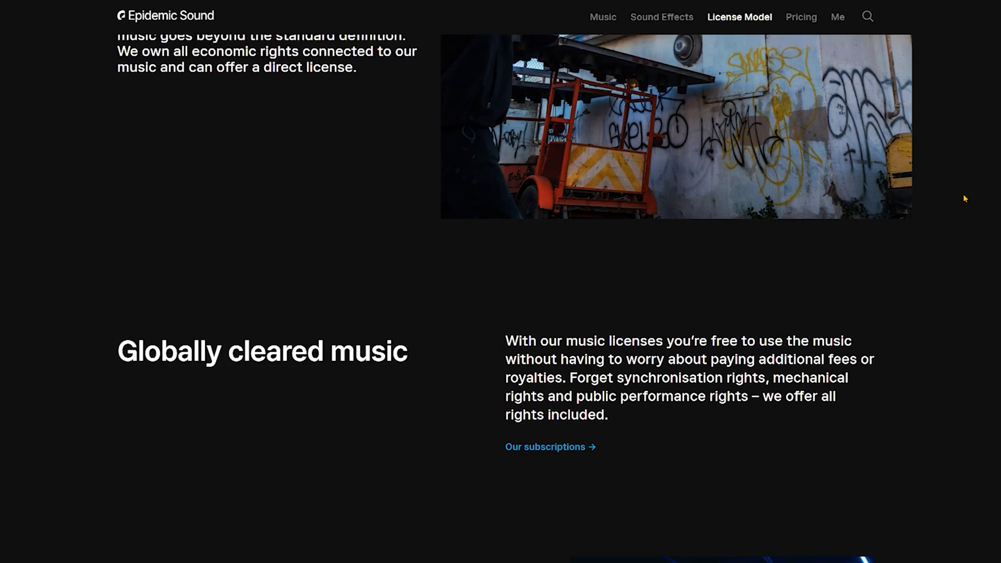
scroll(965, 198, "down", 8)
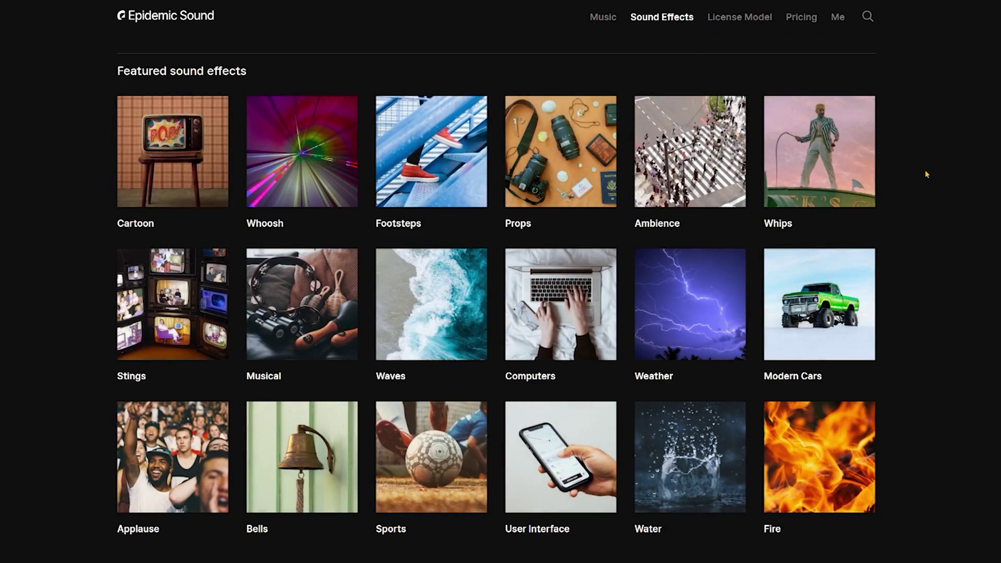
scroll(925, 169, "down", 3)
scroll(926, 172, "down", 5)
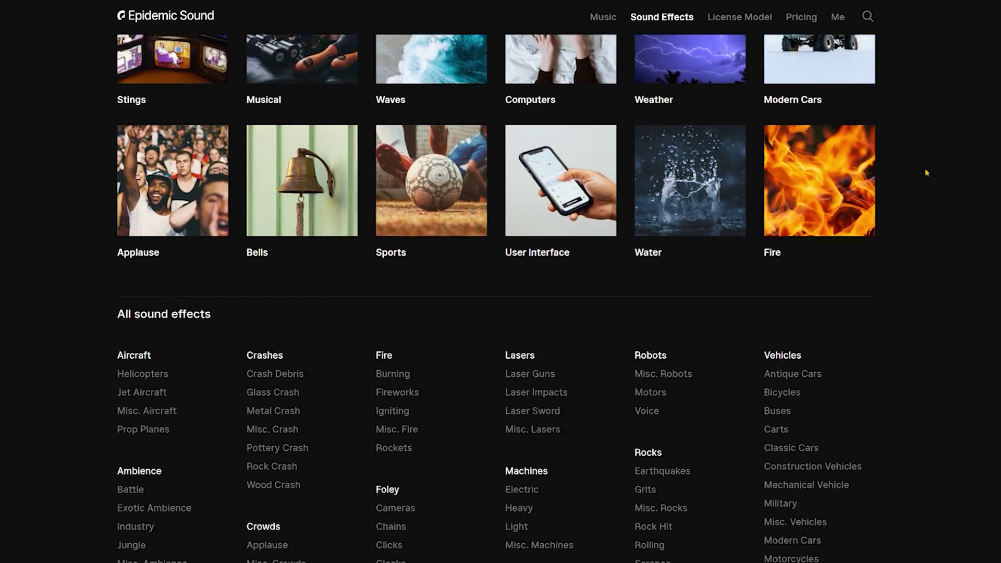
left_click(608, 21)
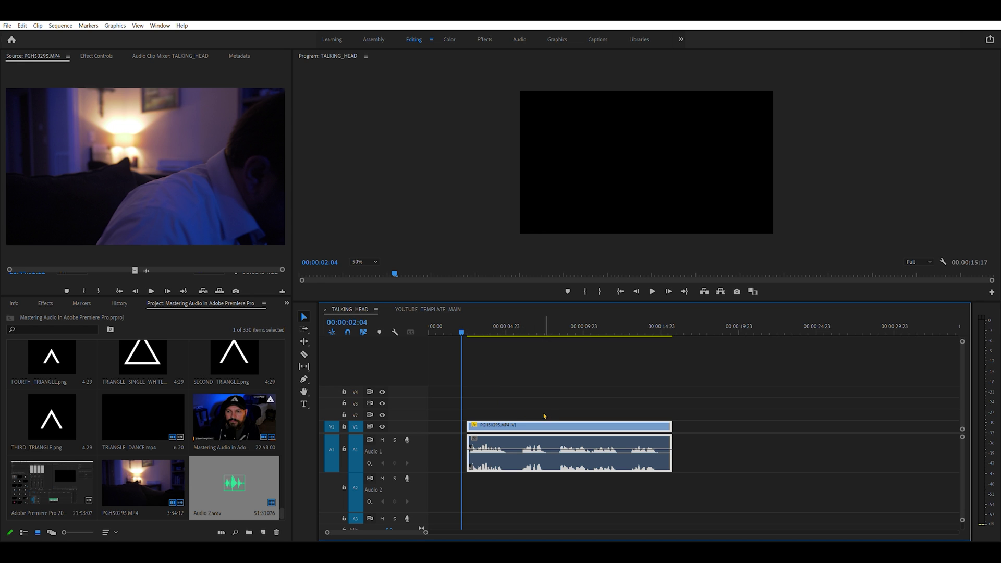
left_click_drag(461, 326, 469, 327)
left_click(653, 286)
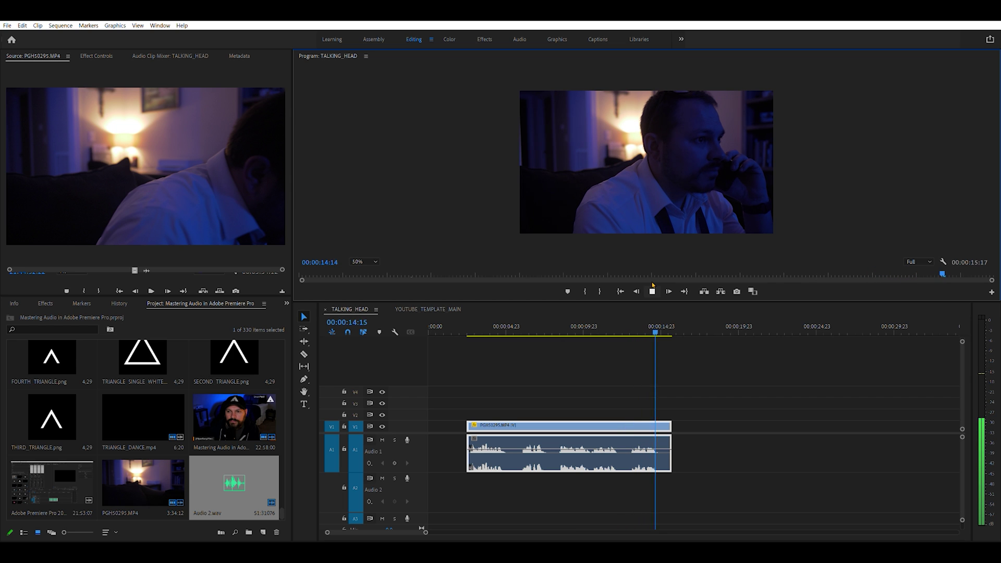
left_click(652, 288)
scroll(486, 485, "down", 2)
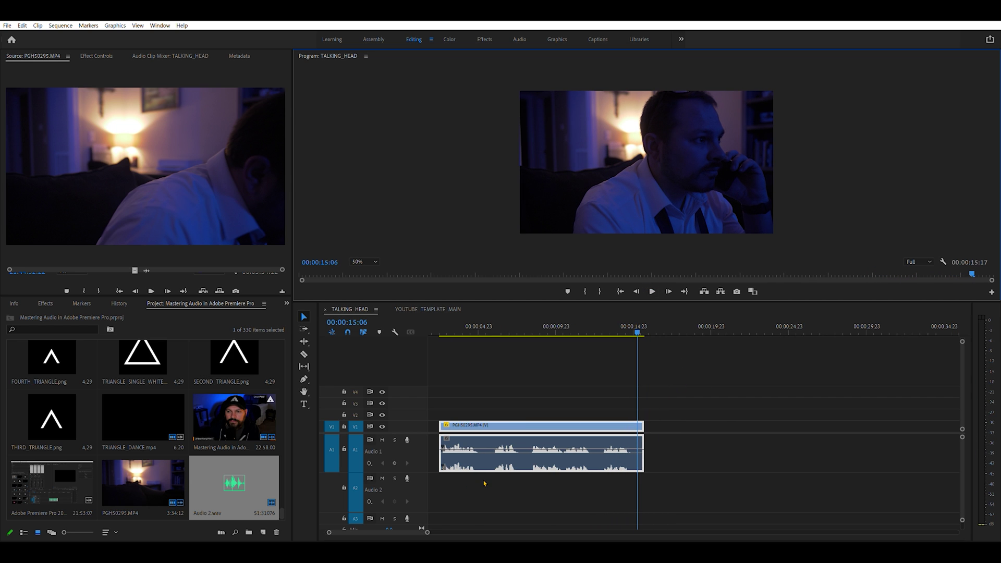
left_click_drag(965, 453, 965, 476)
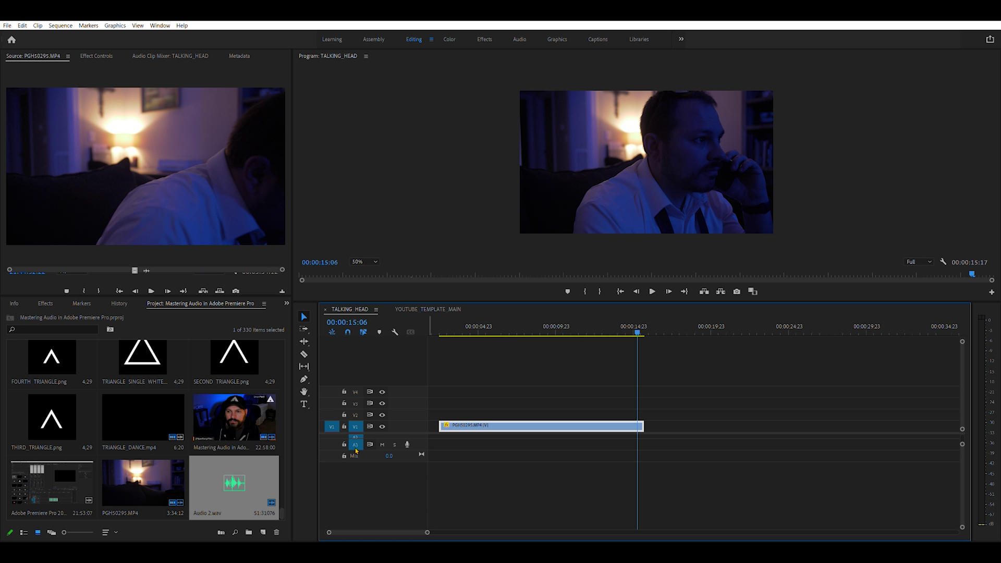
scroll(835, 462, "up", 3)
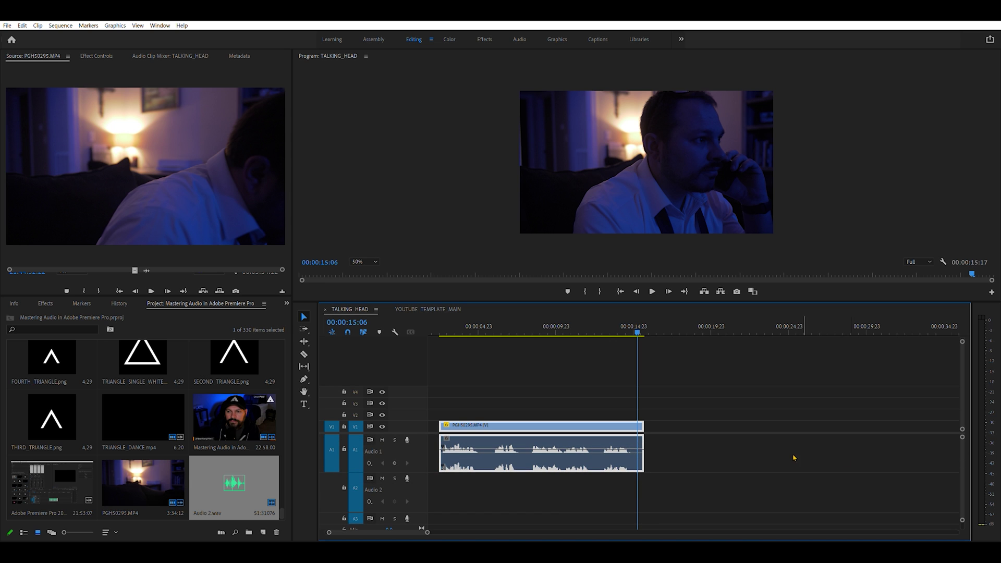
scroll(386, 527, "left", 2)
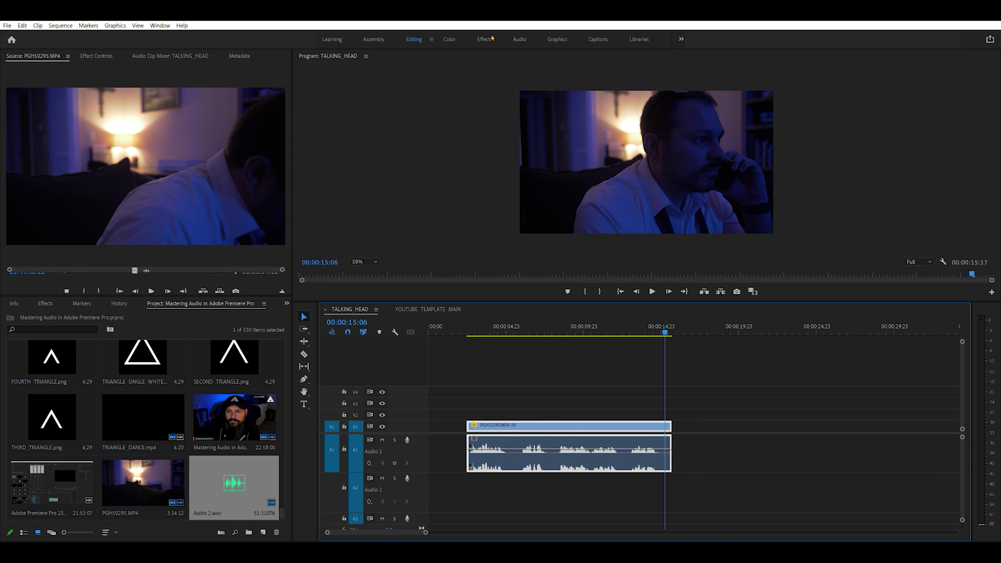
left_click(520, 37)
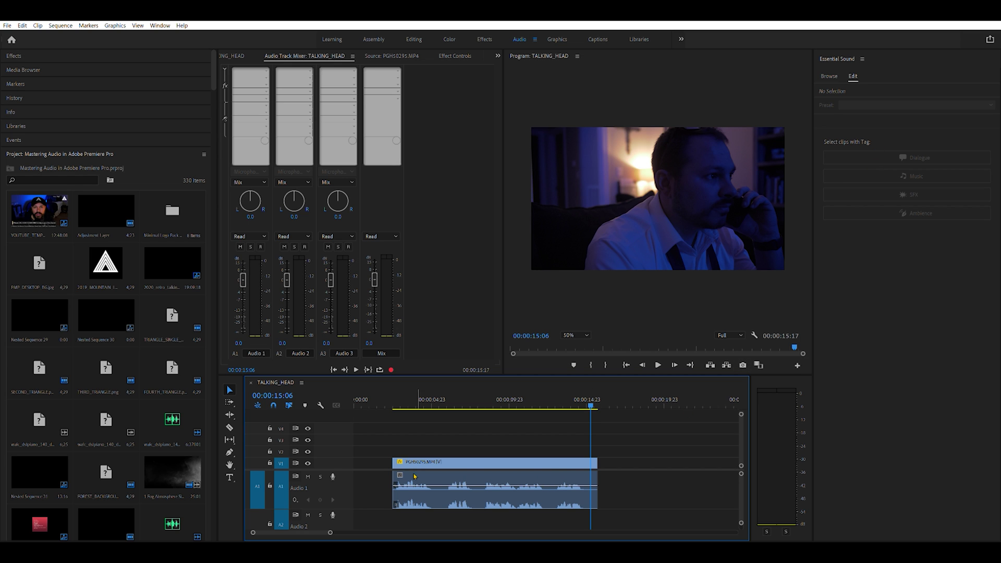
Tag the talking-head clip as Dialogue for Balanced Male Voice processing and play it back
left_click(471, 485)
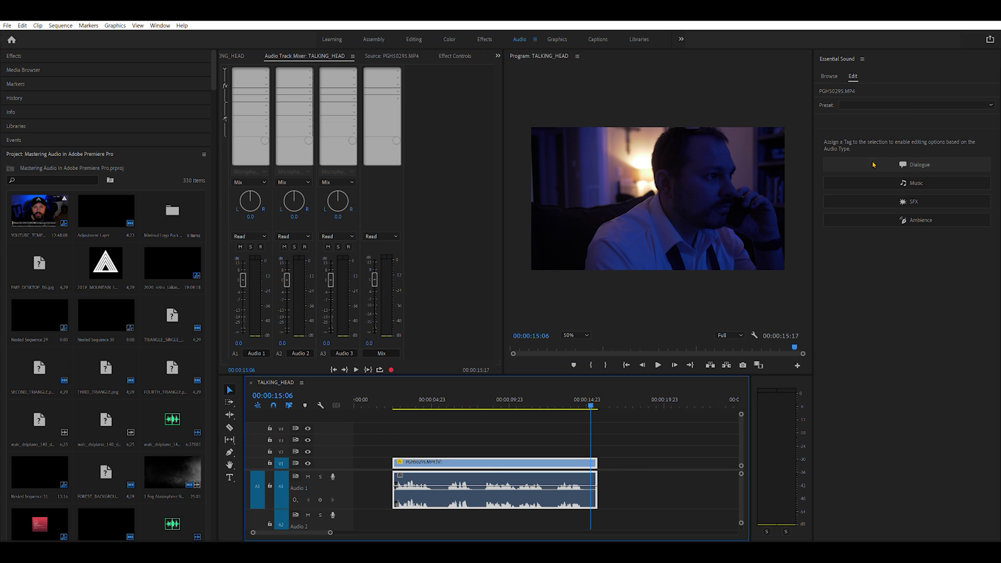
left_click(886, 161)
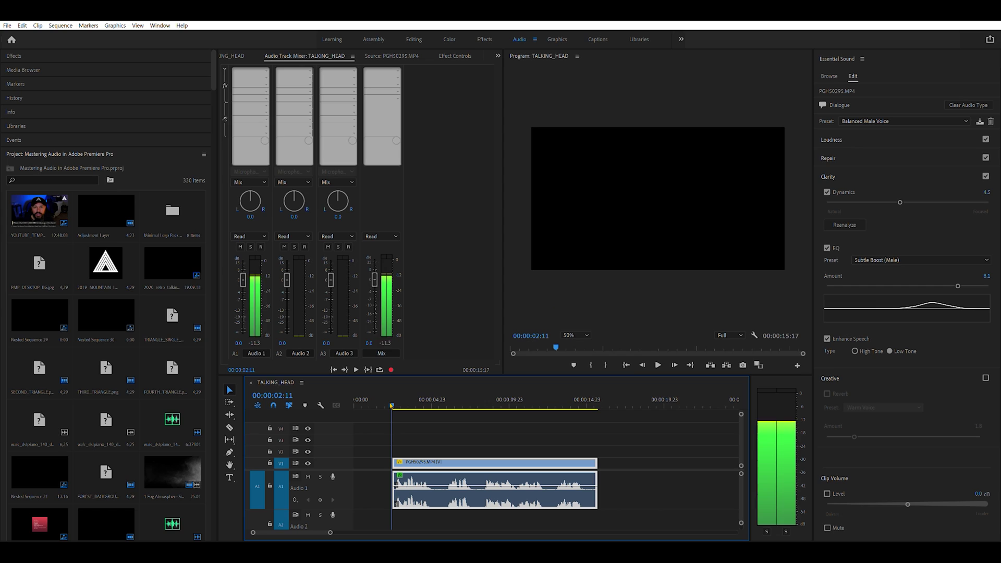
left_click(658, 365)
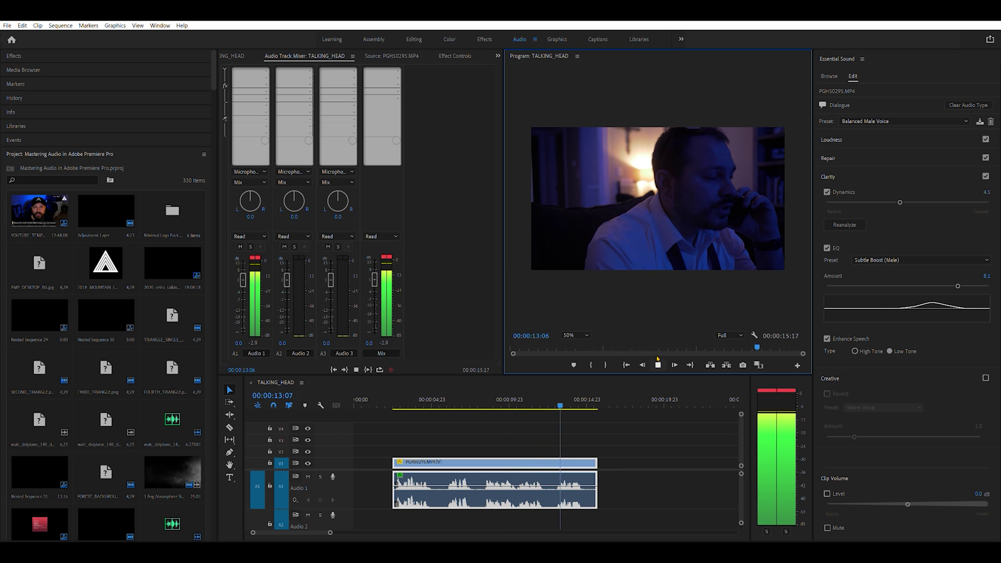
left_click(658, 359)
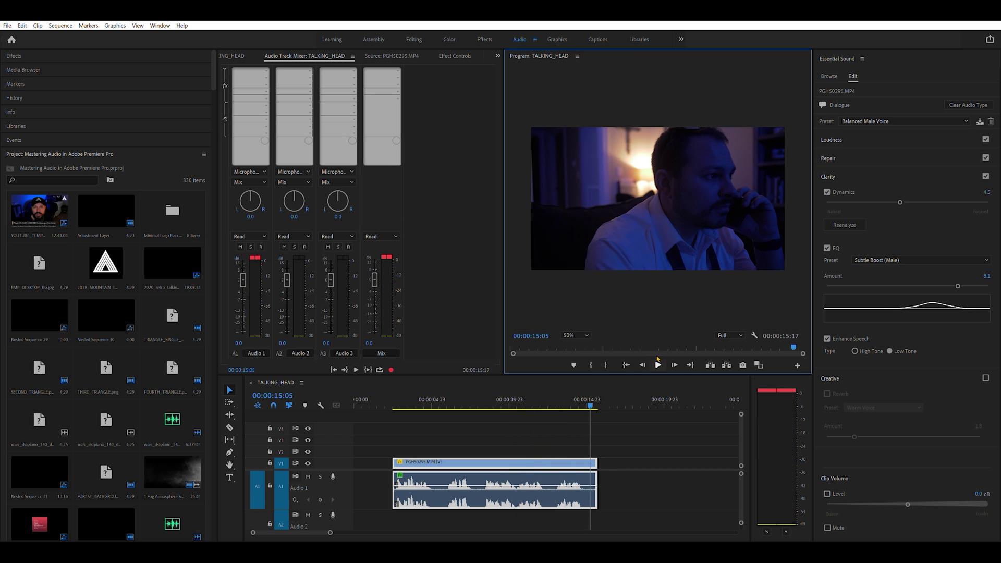
Enable Reduce Reverb under Repair and lower it to 0.7 while playing the clip
left_click(856, 154)
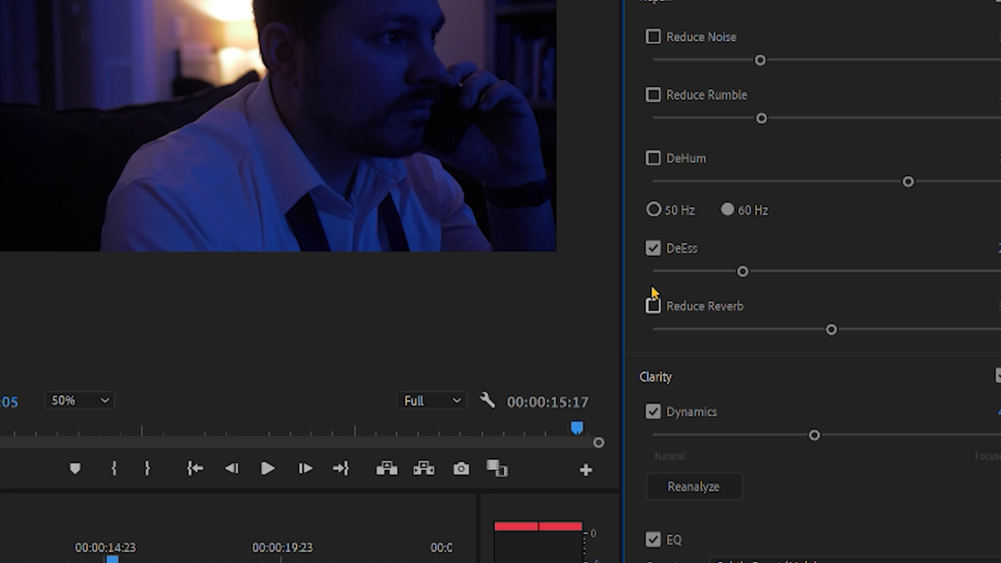
left_click(653, 304)
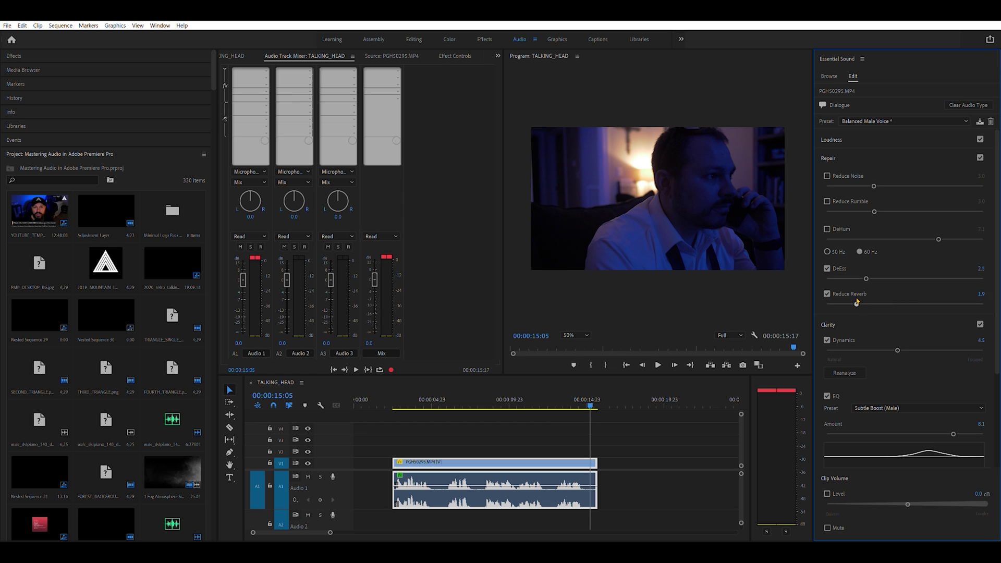
left_click(433, 385)
key("Up")
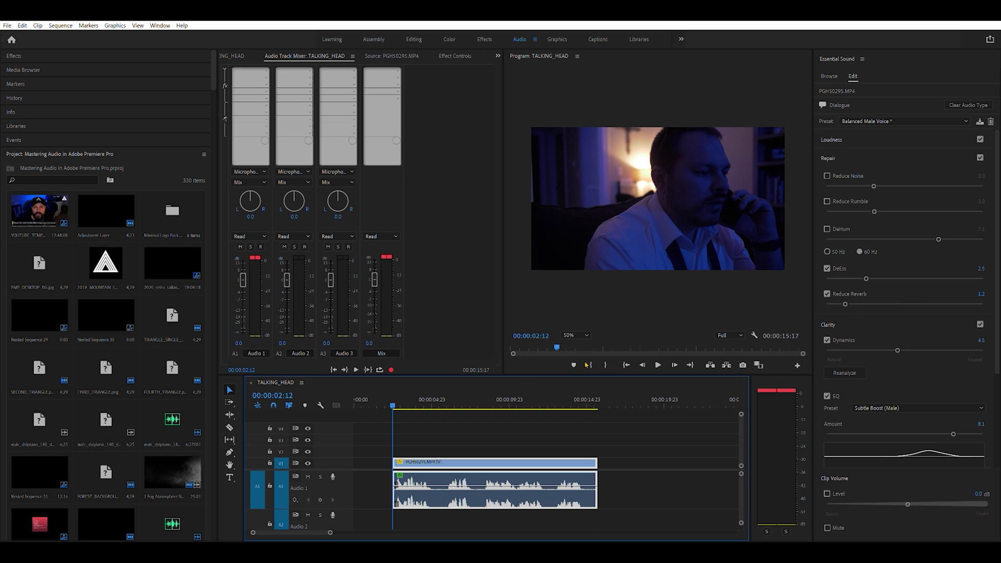
left_click(658, 364)
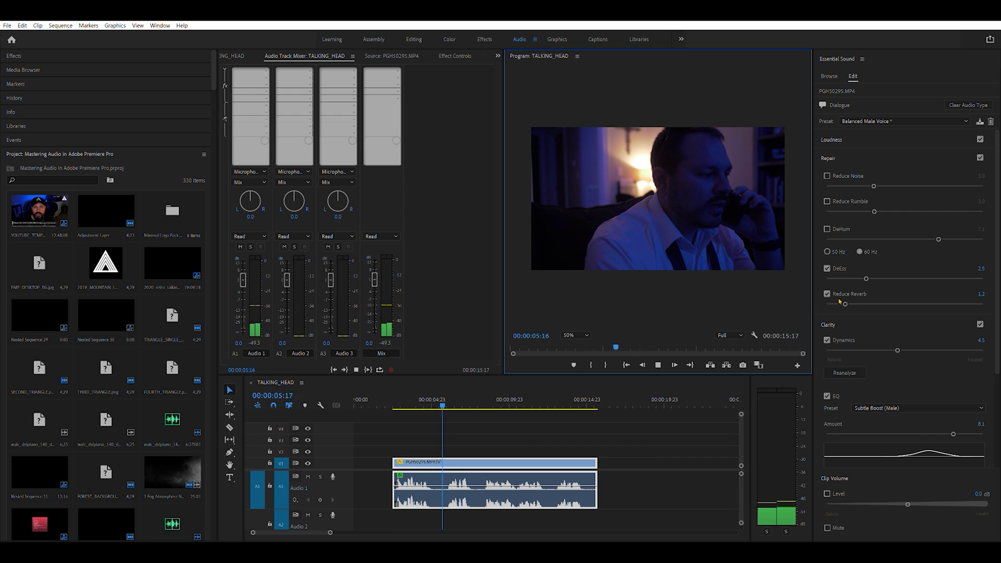
left_click_drag(846, 304, 846, 306)
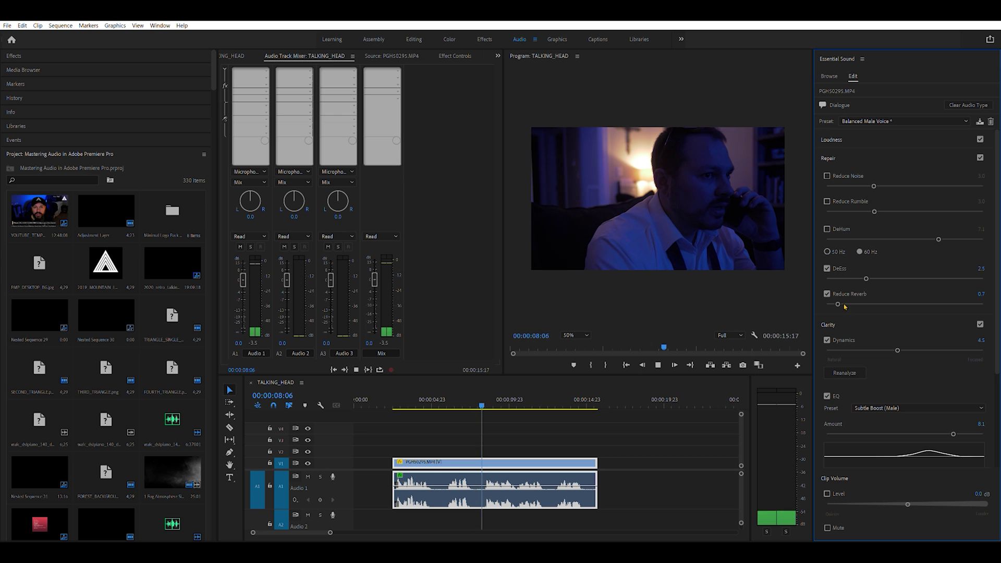
left_click(660, 365)
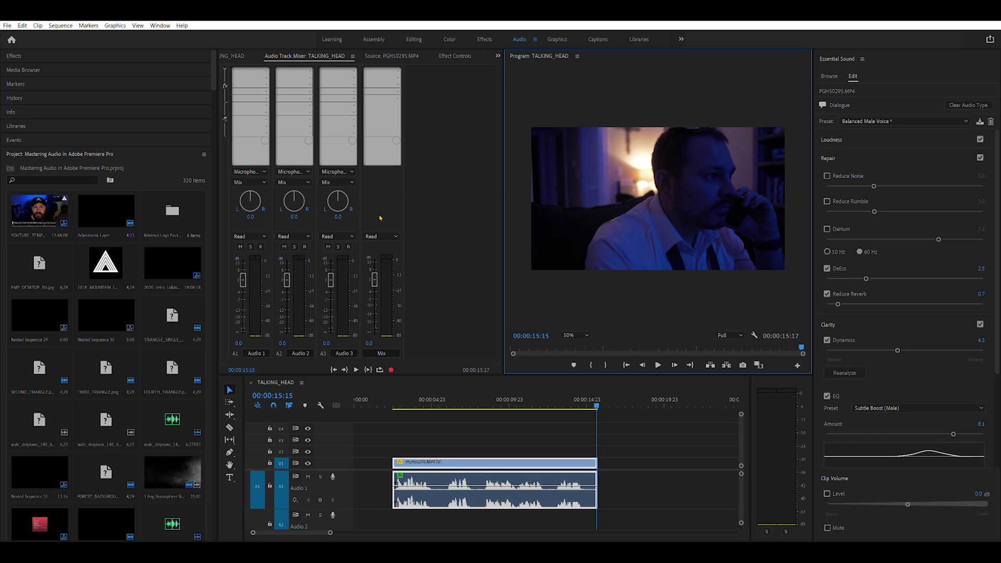
left_click(411, 35)
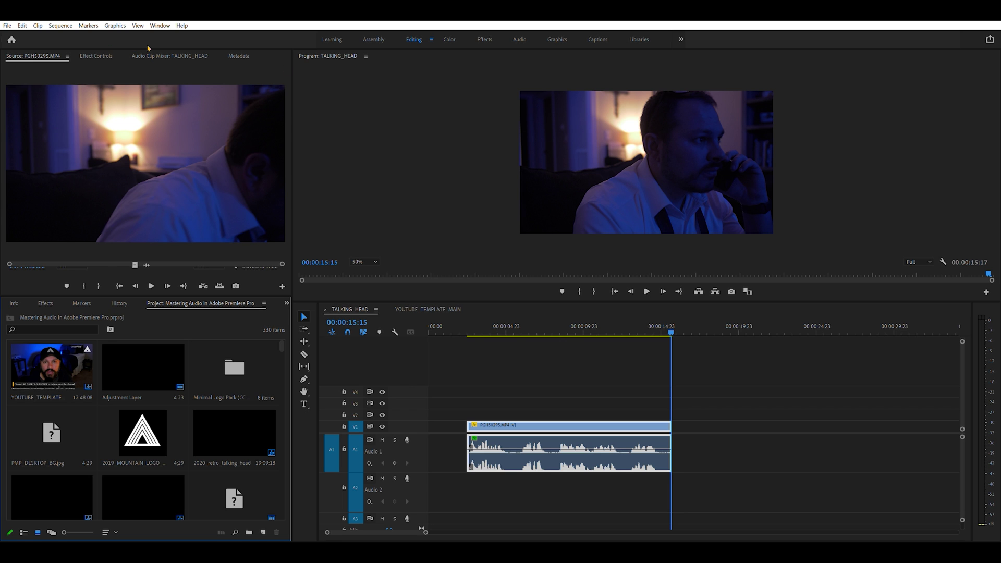
key("shift+9")
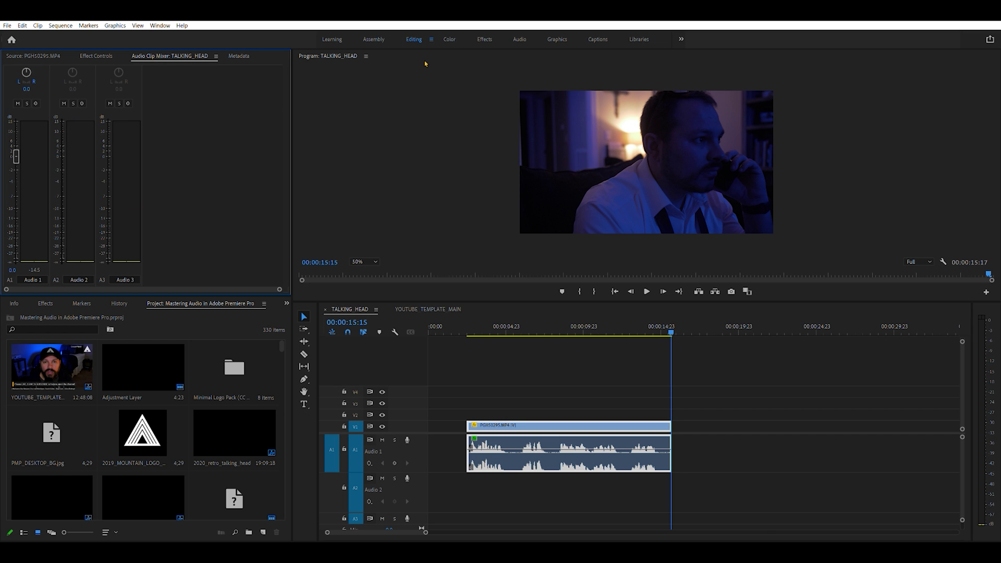
left_click(522, 36)
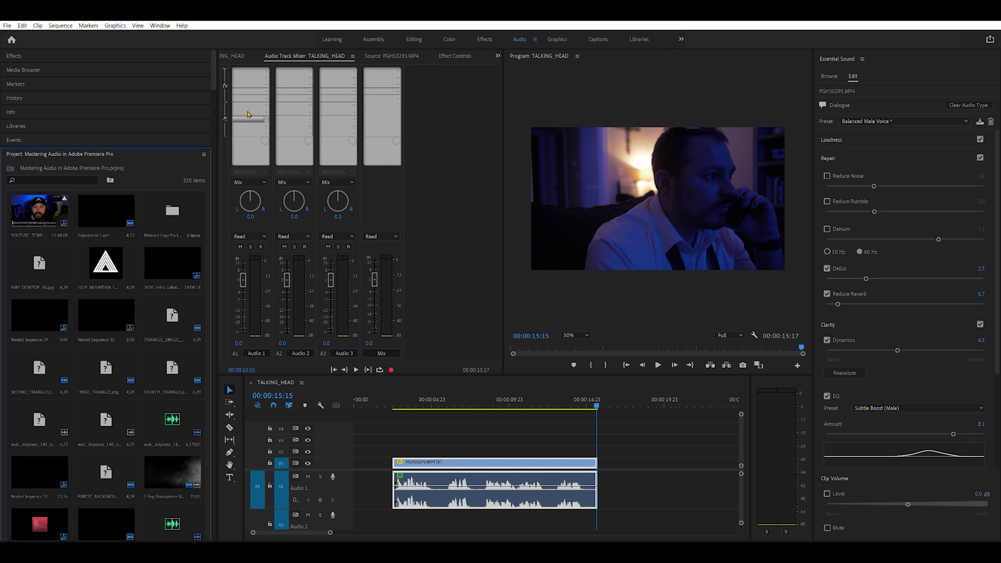
Open an effect slot on the Mix channel of the Audio Track Mixer
left_click(267, 107)
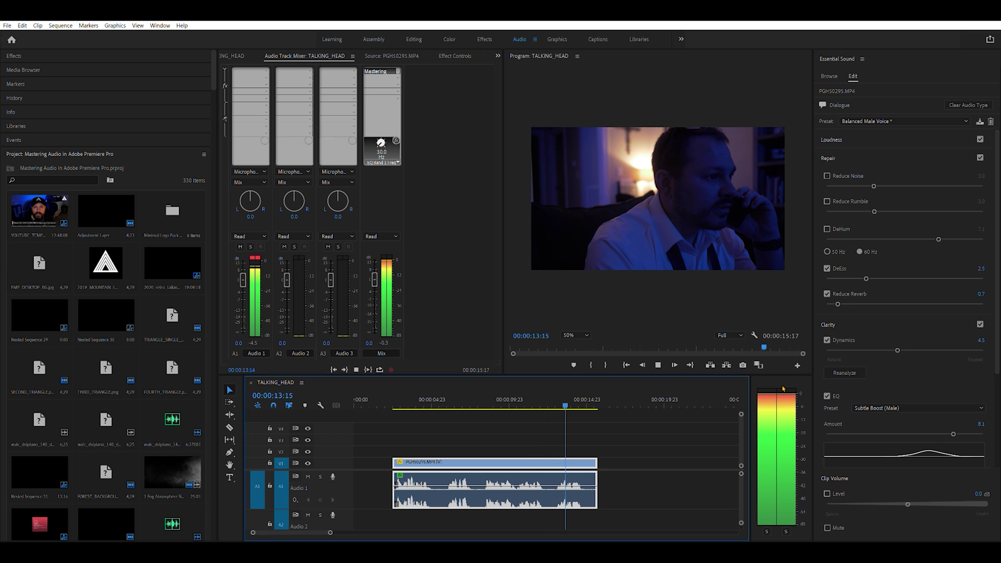
key("space")
left_click_drag(386, 396, 395, 398)
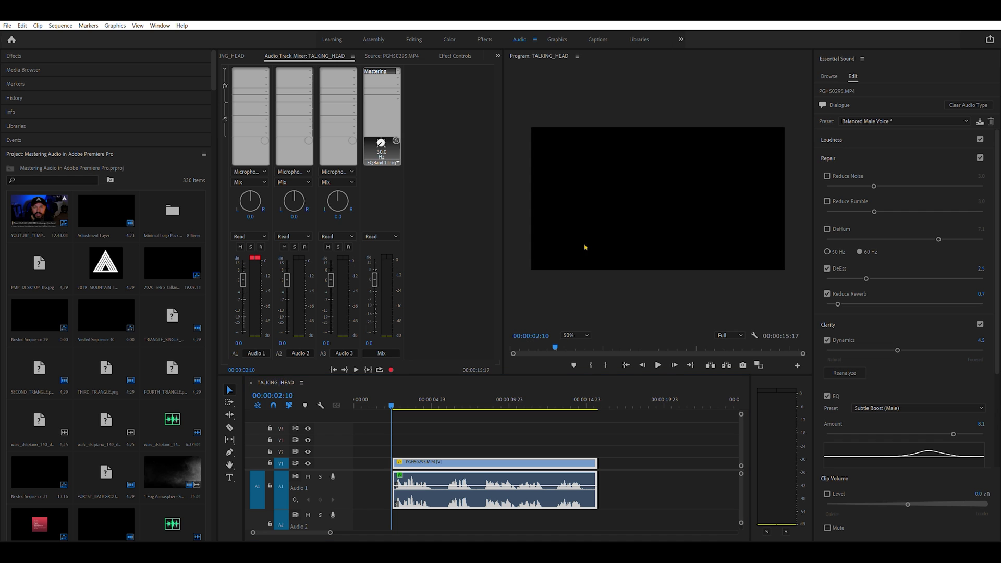
key("space")
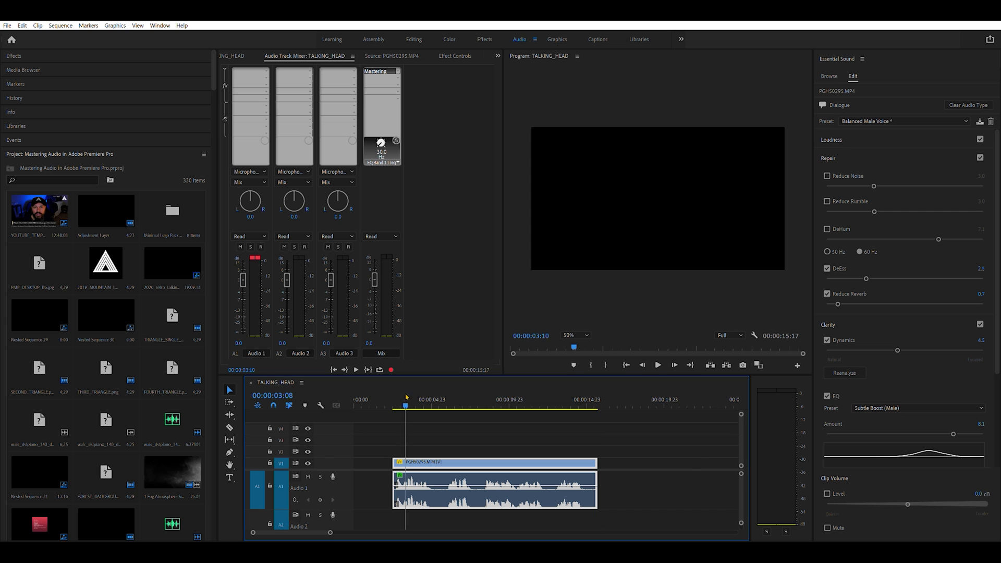
left_click_drag(407, 402, 394, 402)
key("space")
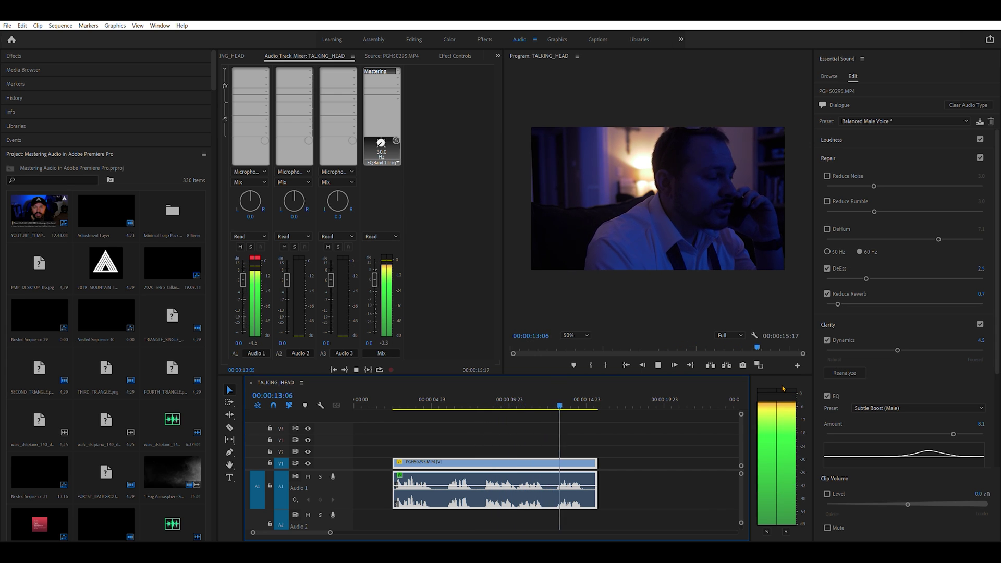
key("space")
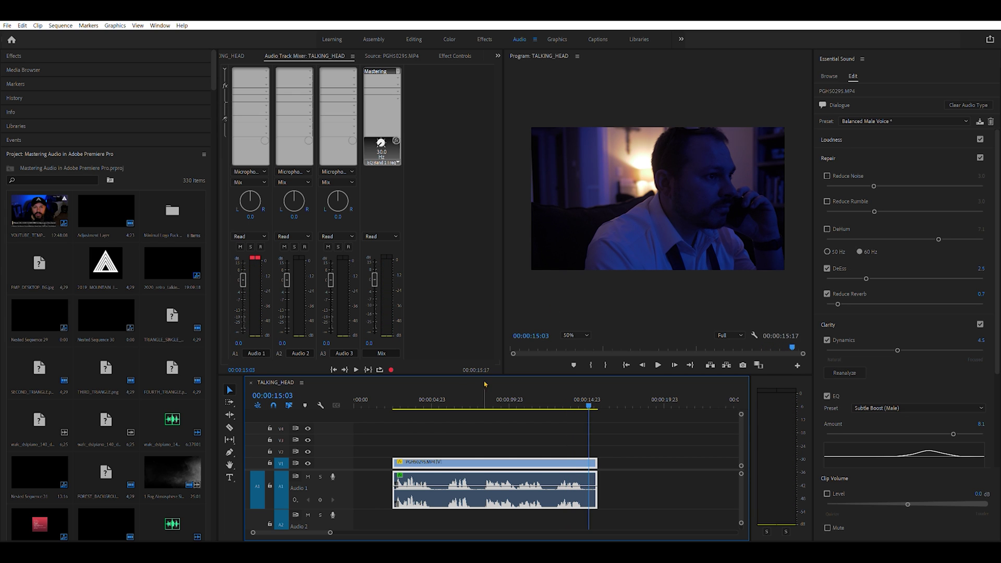
left_click(390, 400)
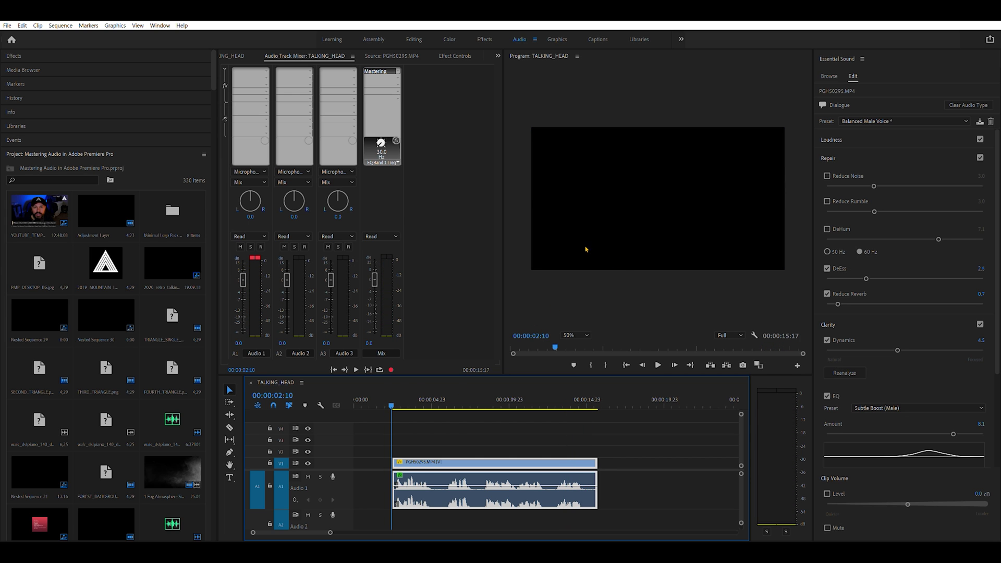
key("space")
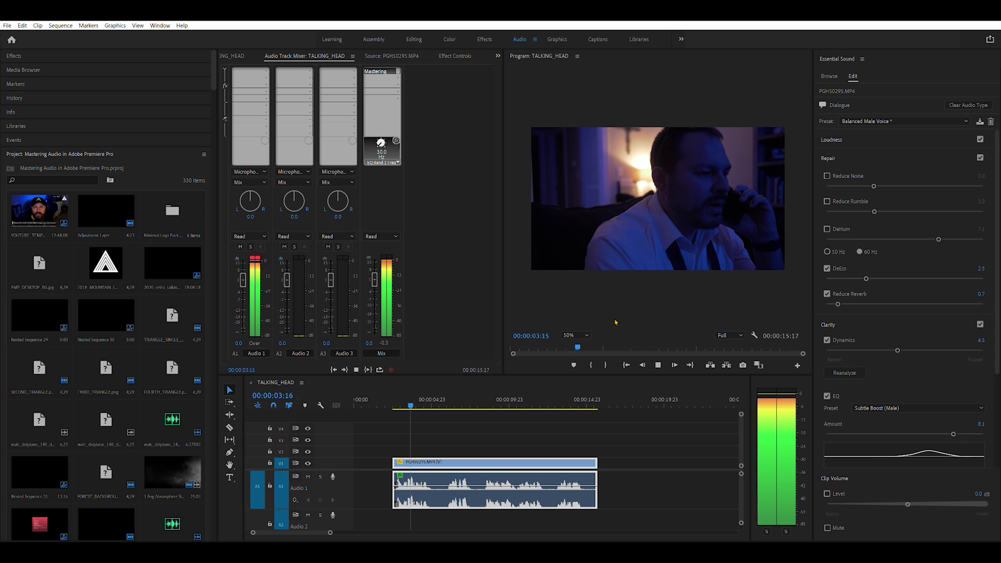